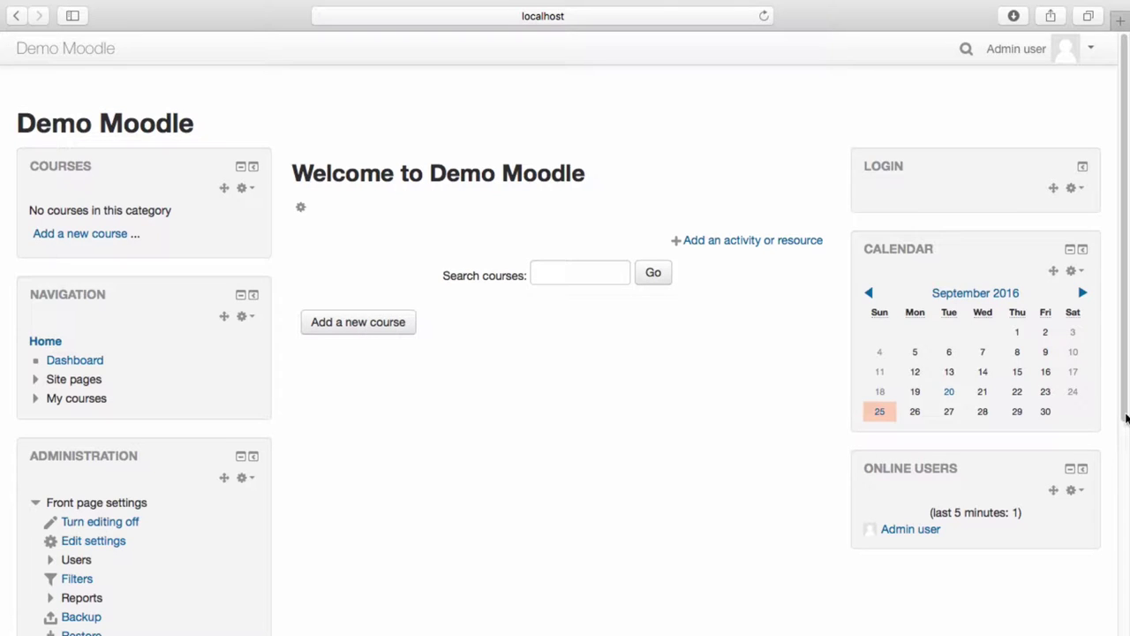
Enable the Feedback activity module in the site's activity plugin management.
left_click_drag(1125, 422, 1126, 574)
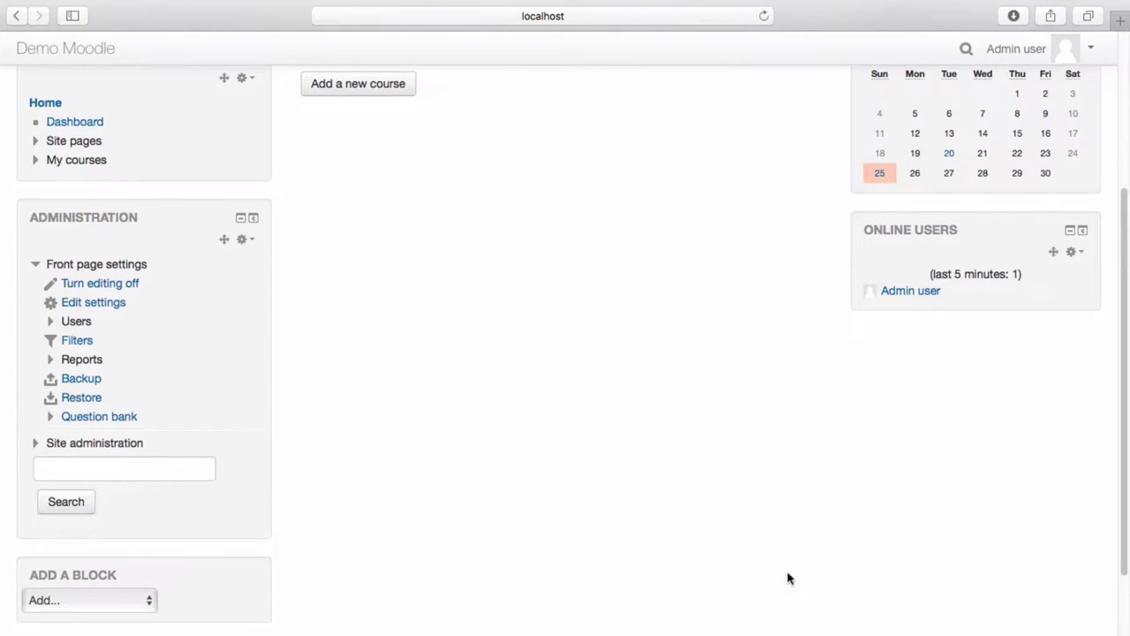
left_click(127, 444)
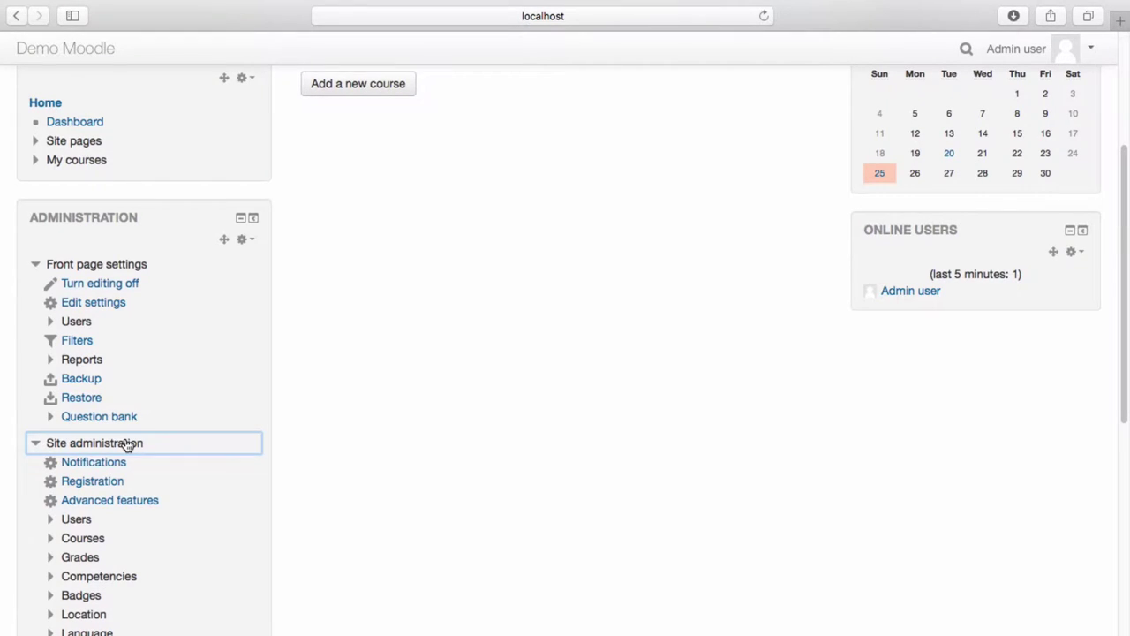
scroll(127, 444, "down", 3)
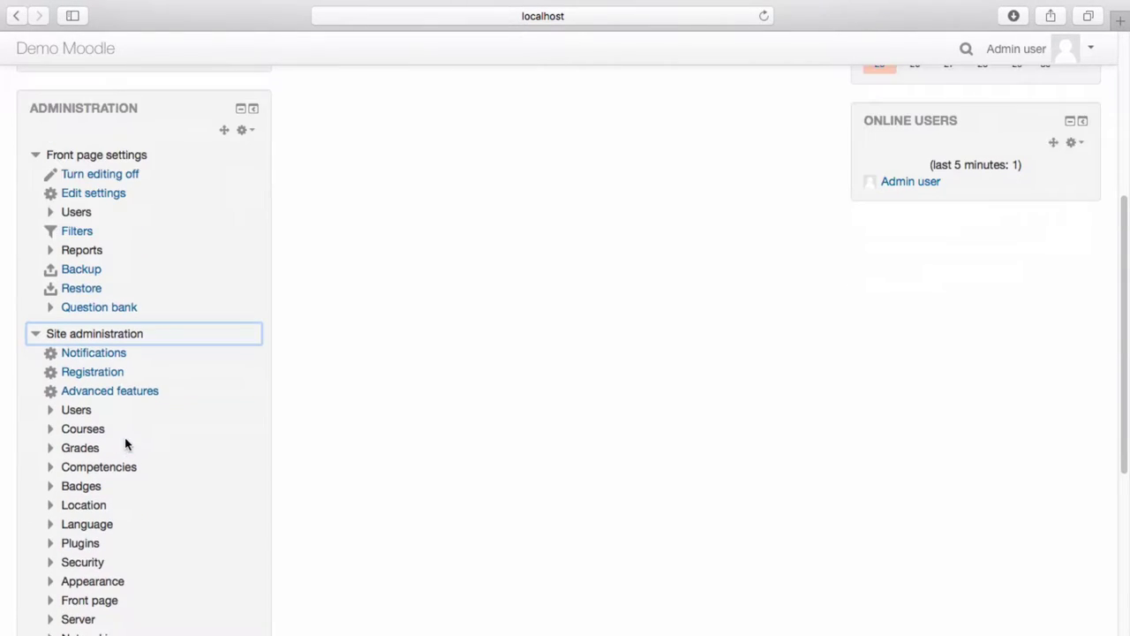
left_click(85, 532)
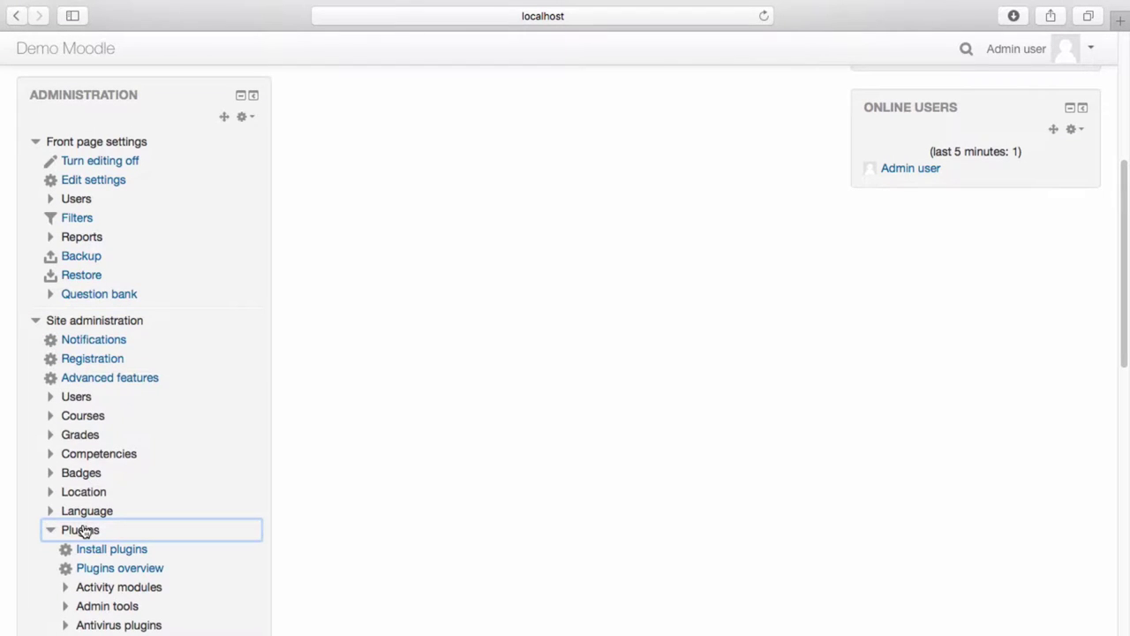
left_click(114, 588)
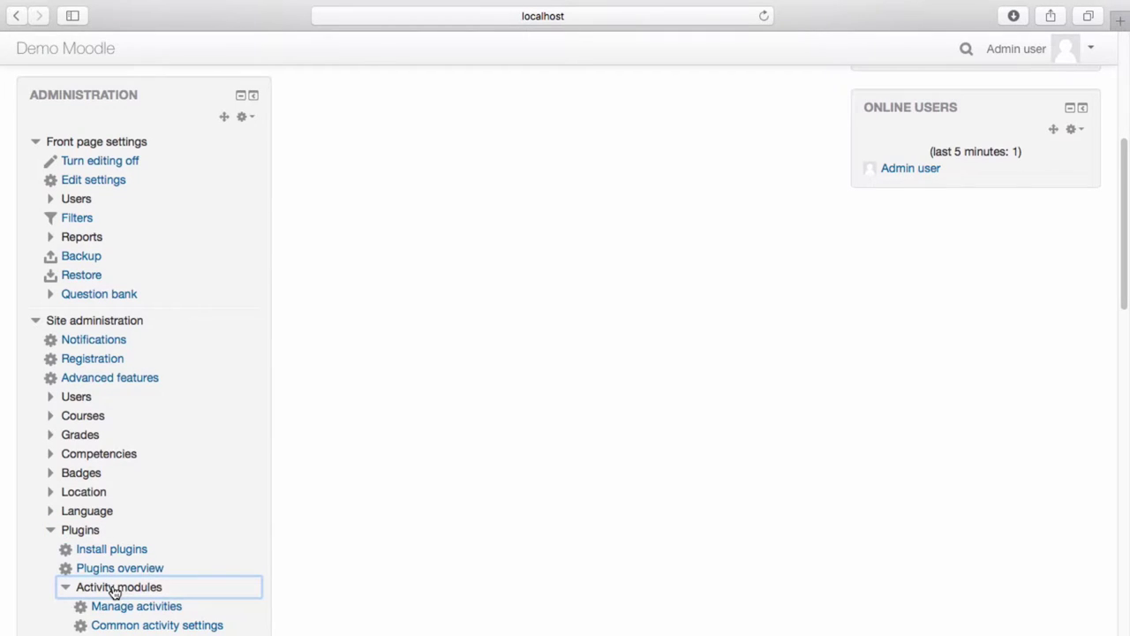
left_click(117, 608)
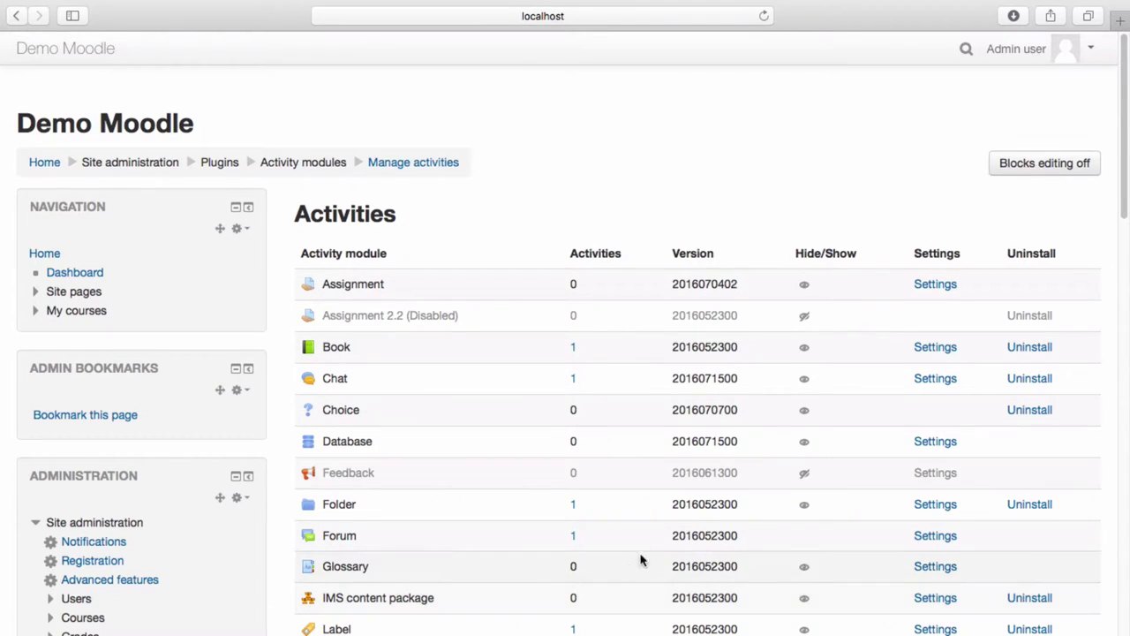
left_click(804, 478)
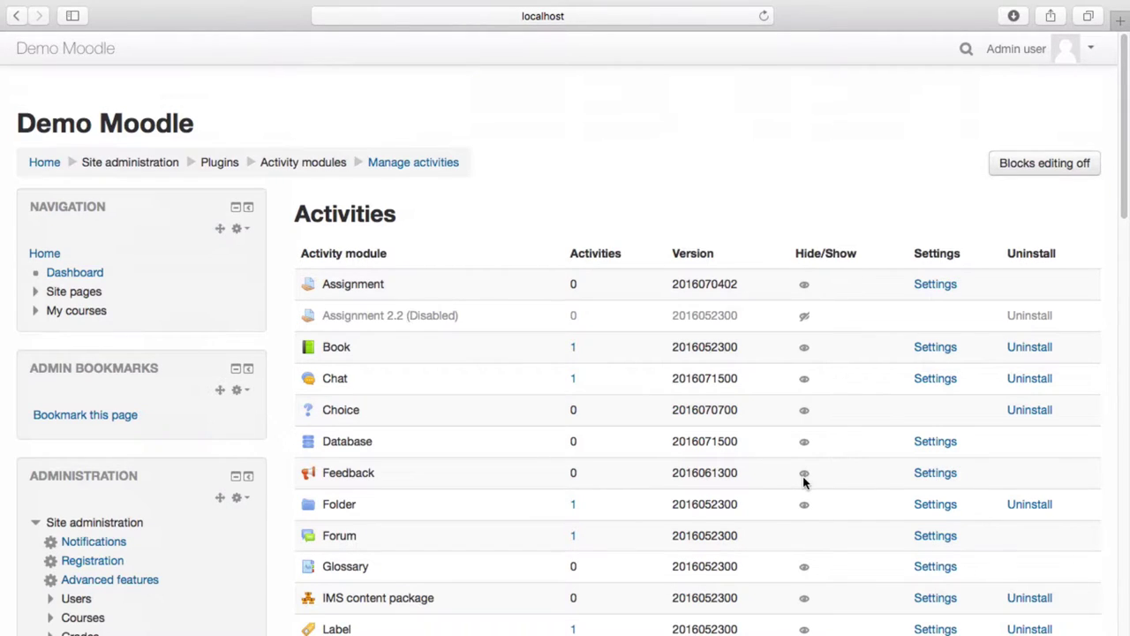
Return to the site home page and open the OHS course.
left_click(41, 163)
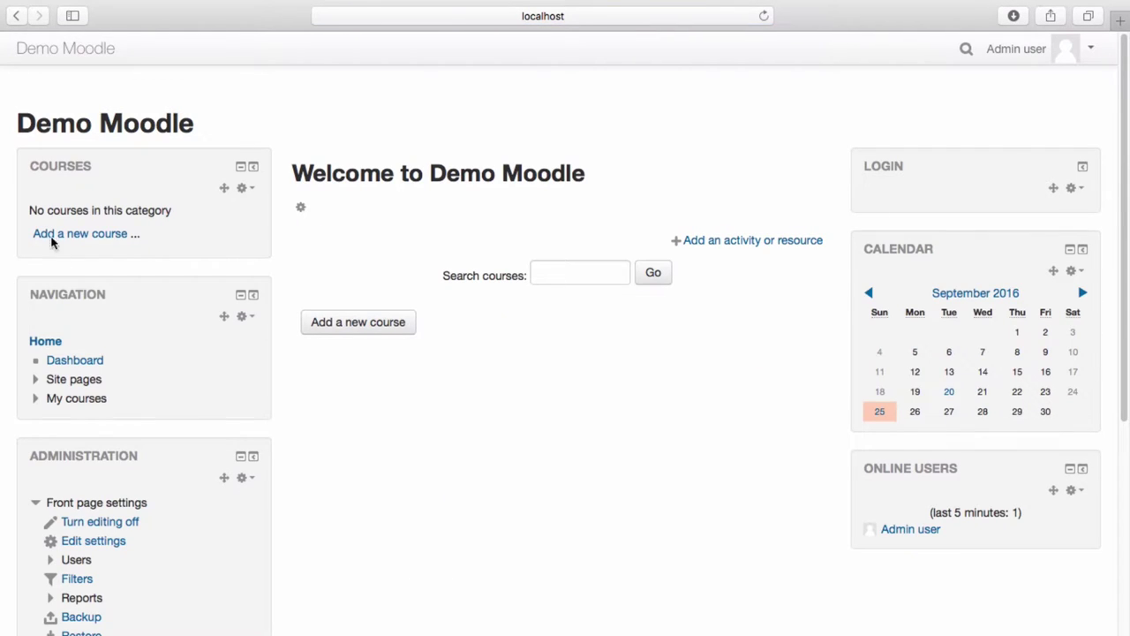
left_click(37, 398)
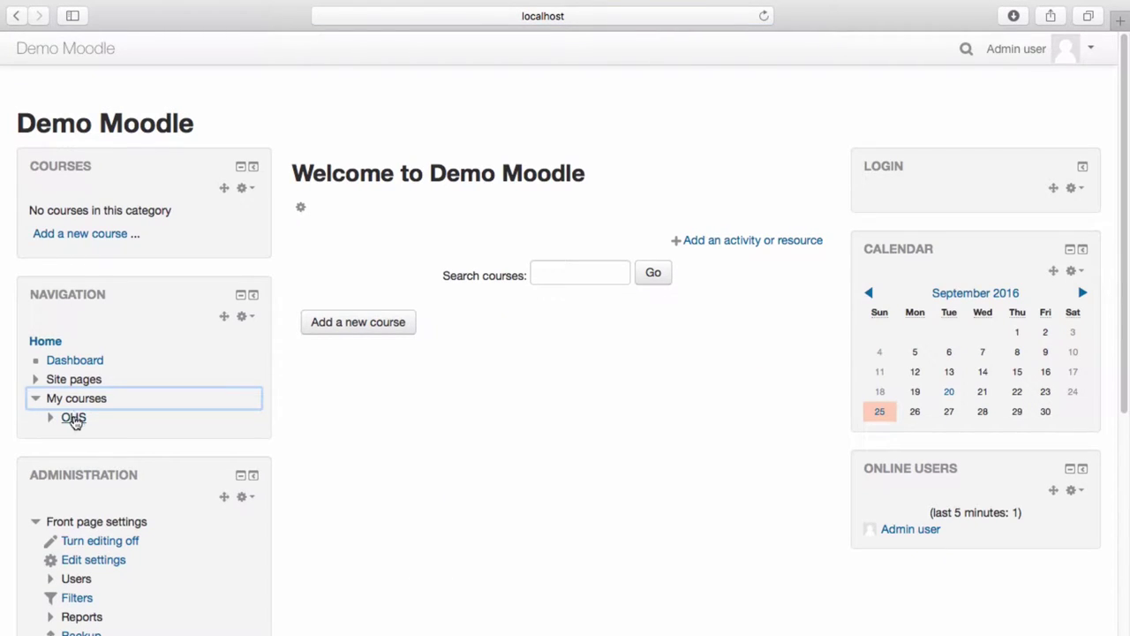
left_click(73, 418)
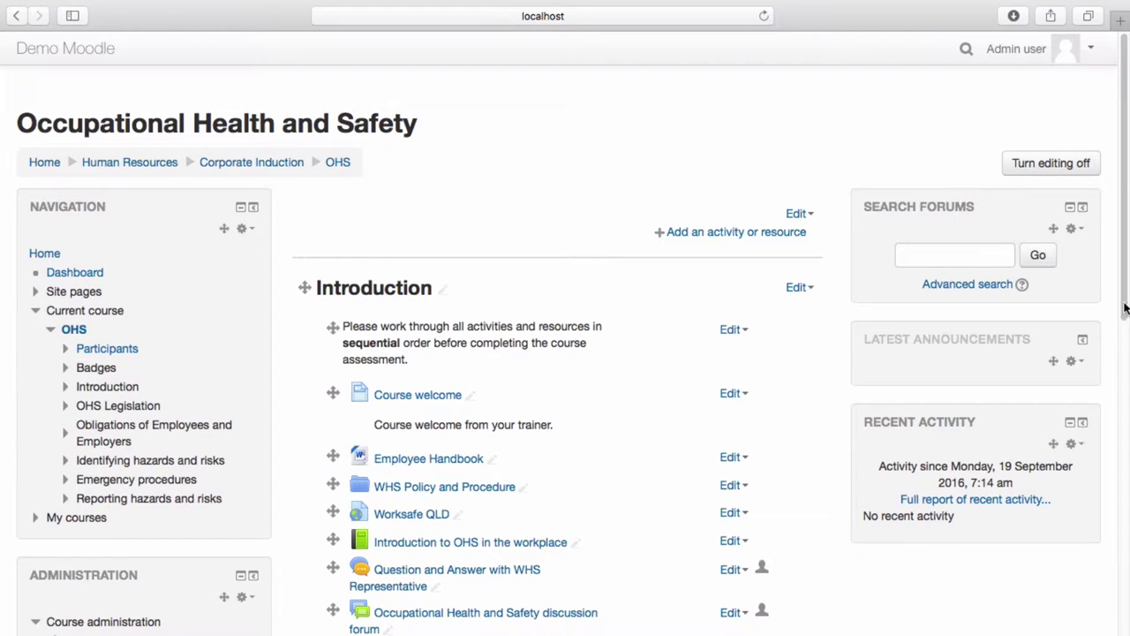
Add a new Feedback activity to the course's Introduction section.
left_click_drag(1122, 309, 1119, 462)
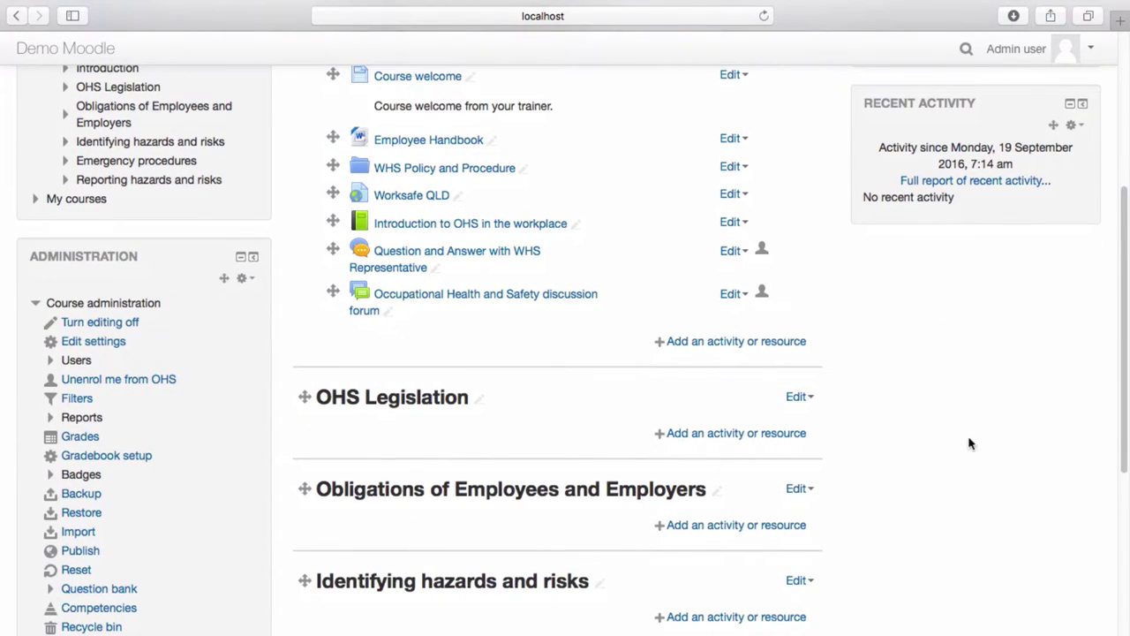
left_click(767, 342)
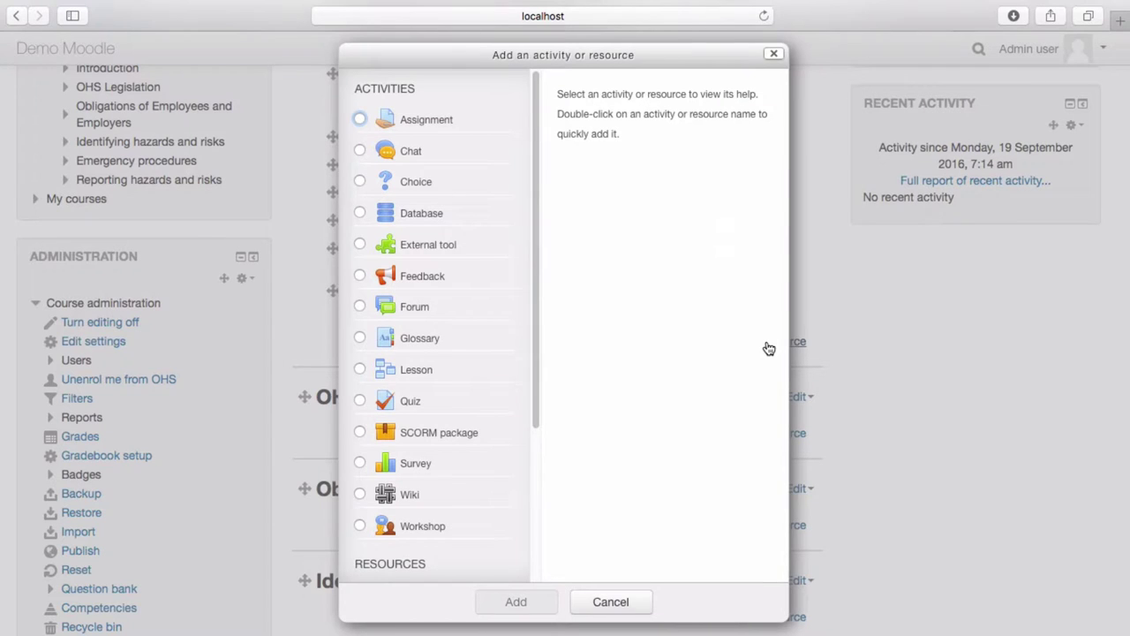
left_click(448, 276)
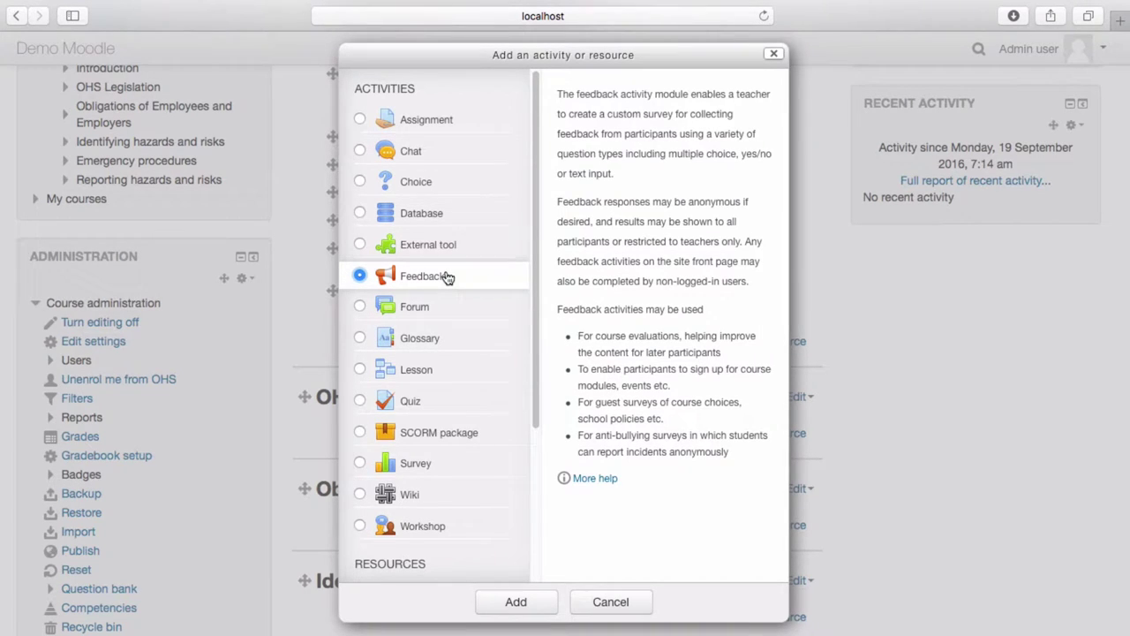
left_click(502, 604)
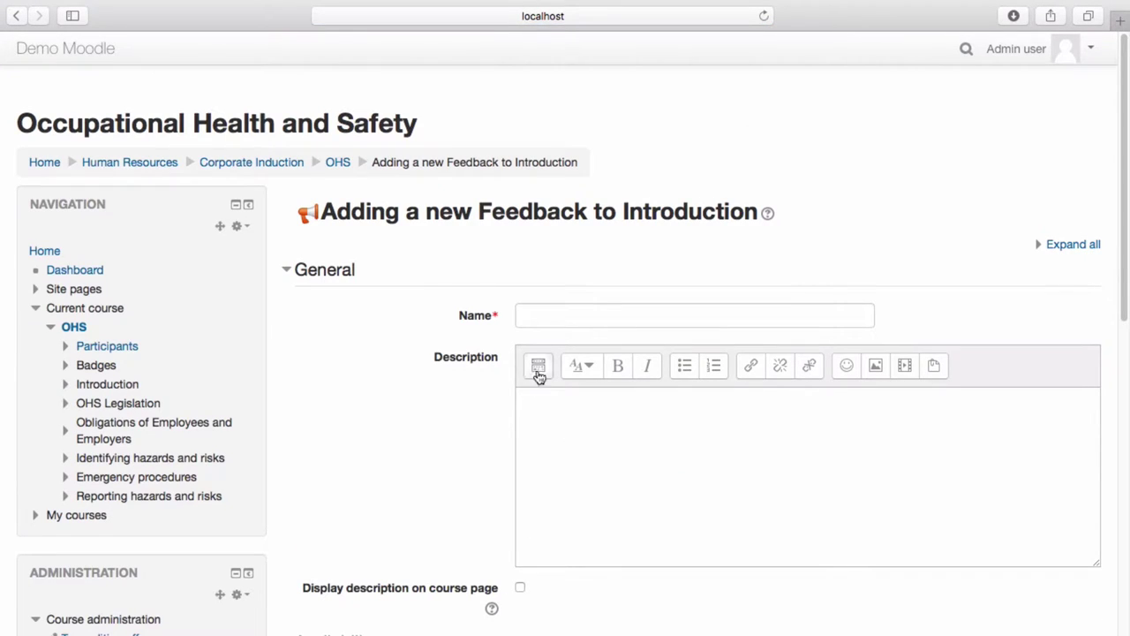
Name the feedback activity "Course evaluation" and place the cursor in its empty description.
left_click(560, 311)
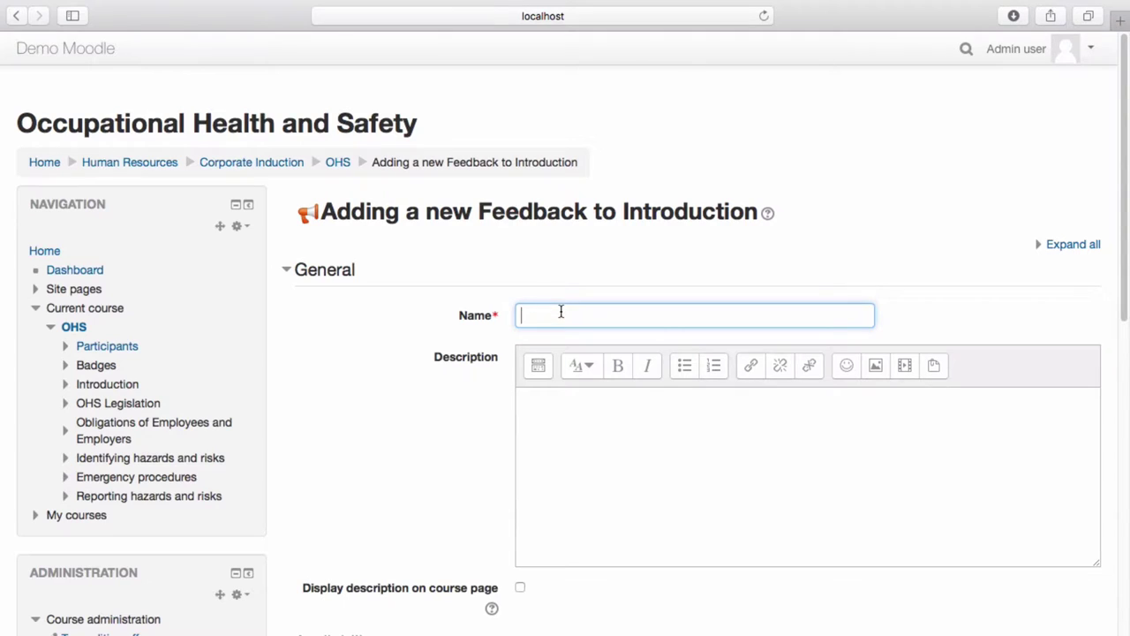
type("Course evaluation")
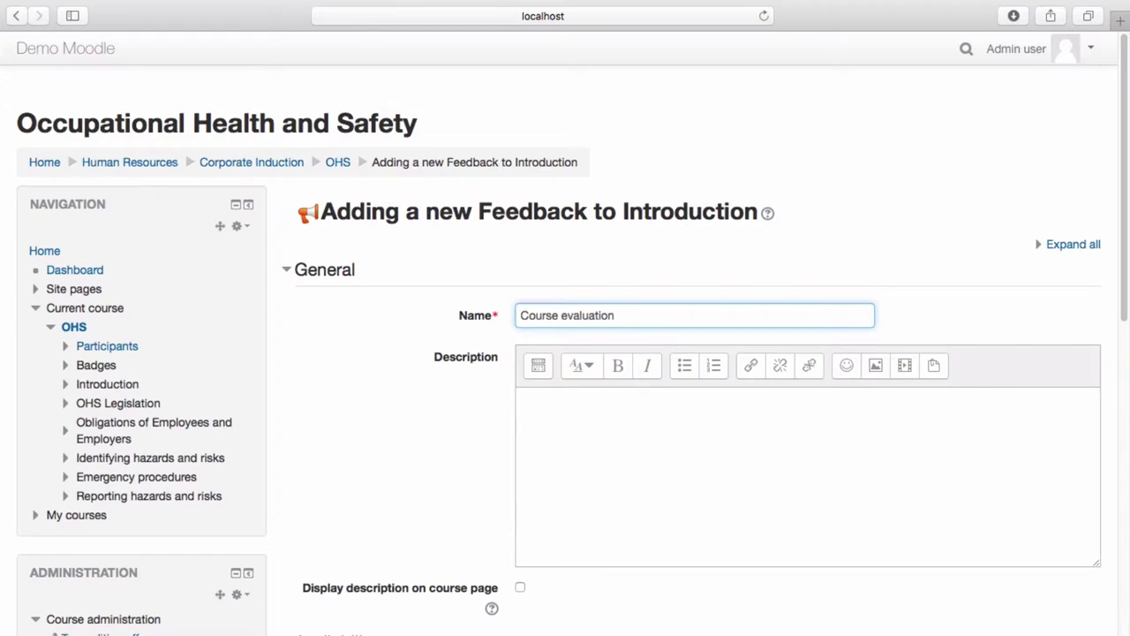
left_click(549, 399)
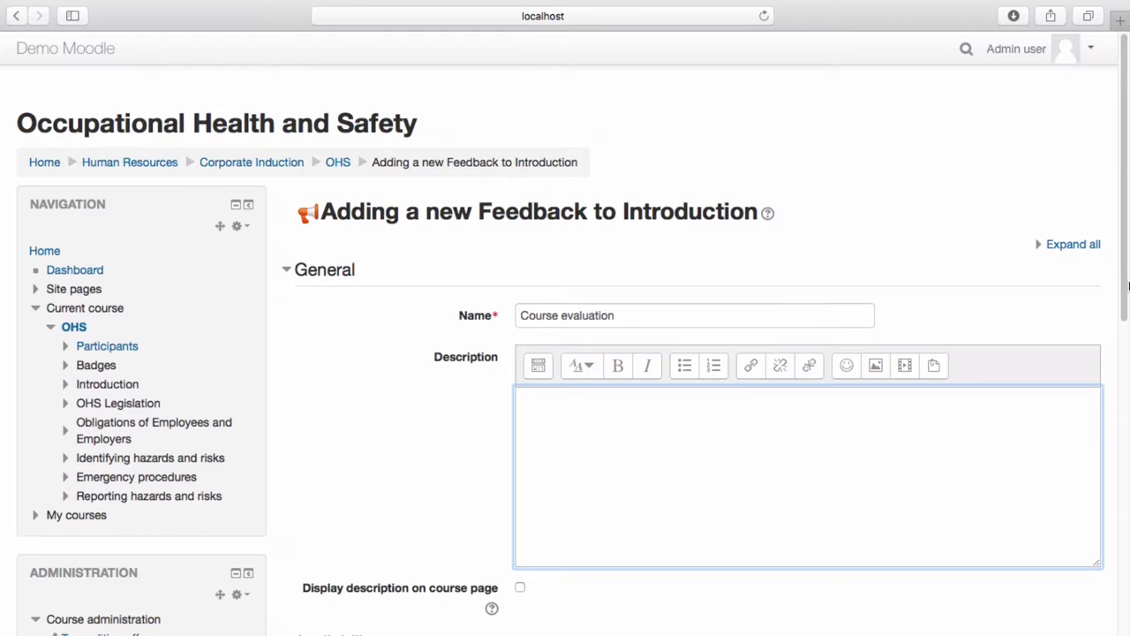
Expand the Availability and the Question and submission settings, and choose Anonymous for recording user names.
left_click_drag(1124, 289, 1127, 464)
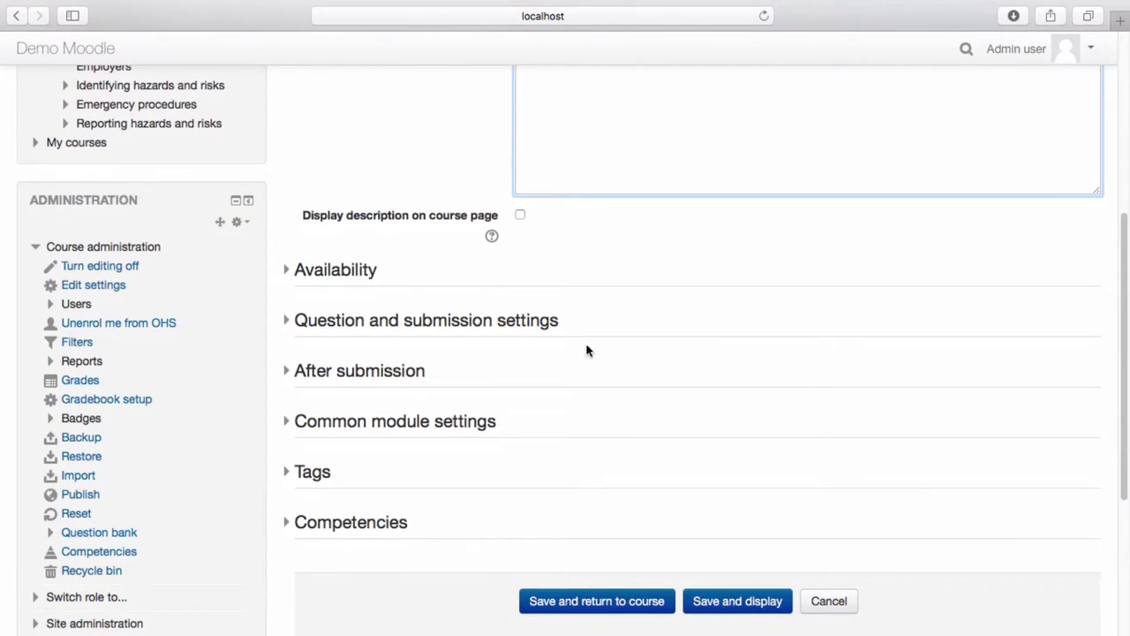
scroll(365, 272, "down", 1)
left_click(365, 272)
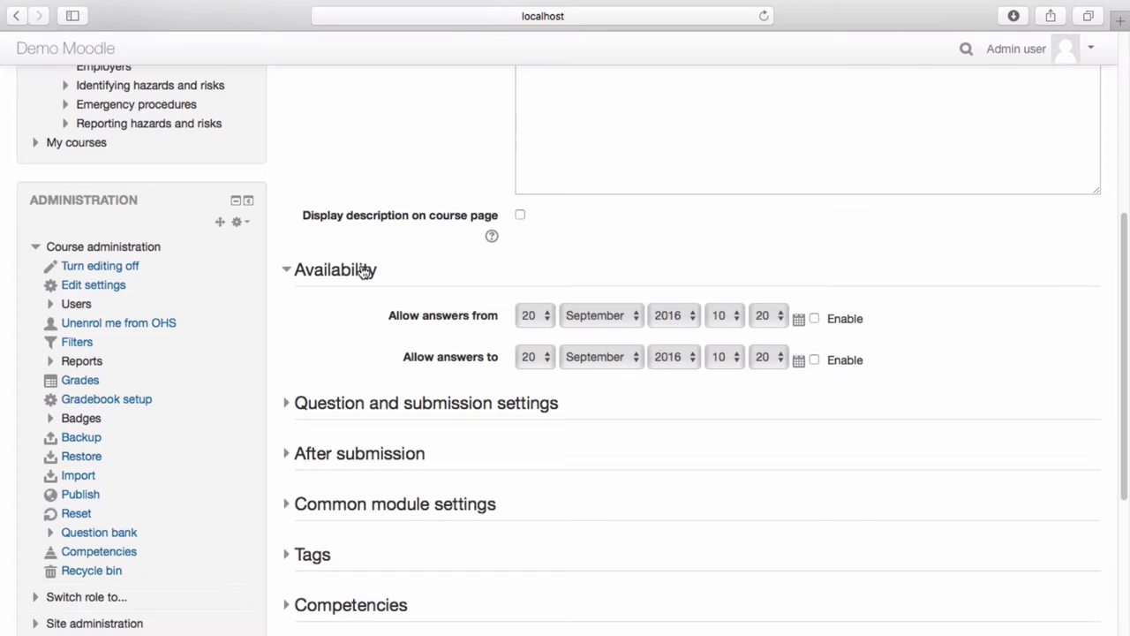
left_click(377, 408)
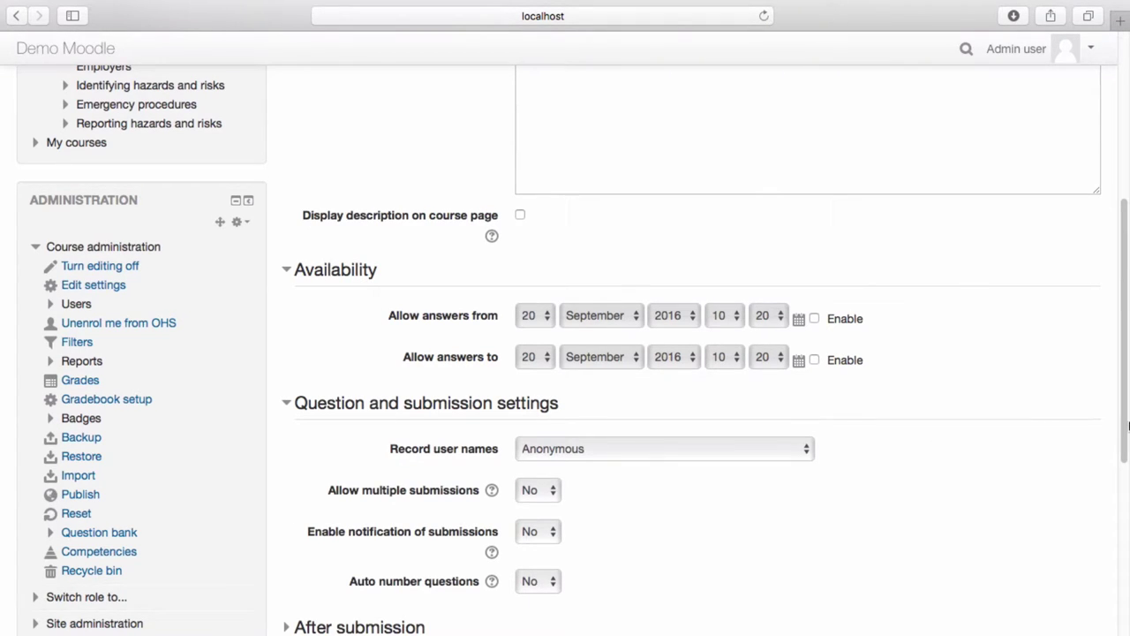
left_click_drag(1122, 427, 1122, 522)
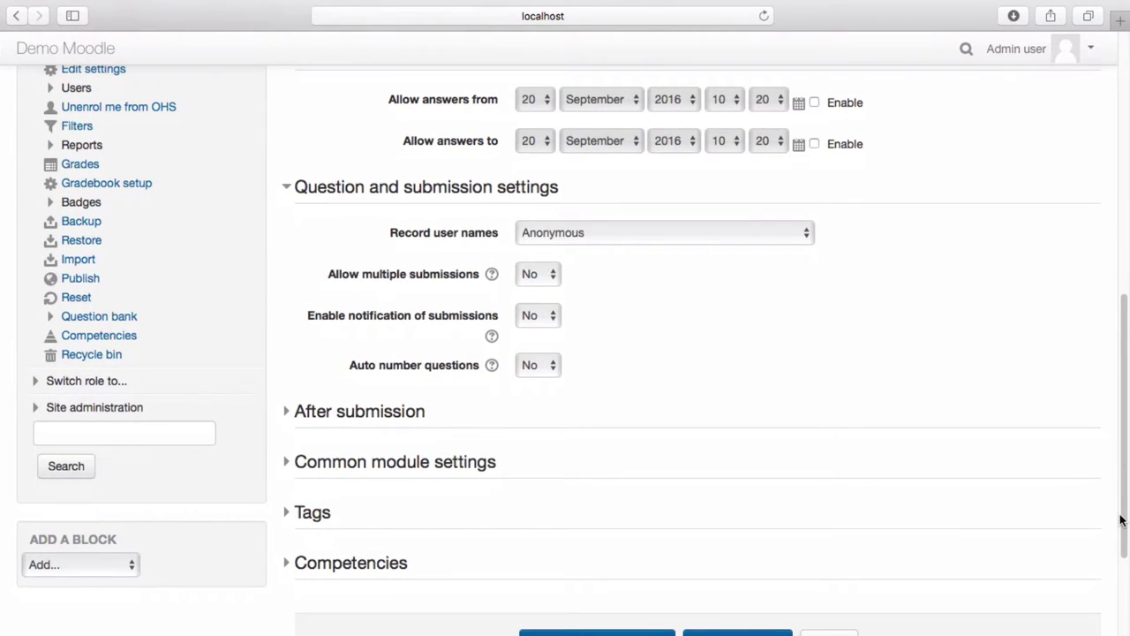
left_click(781, 231)
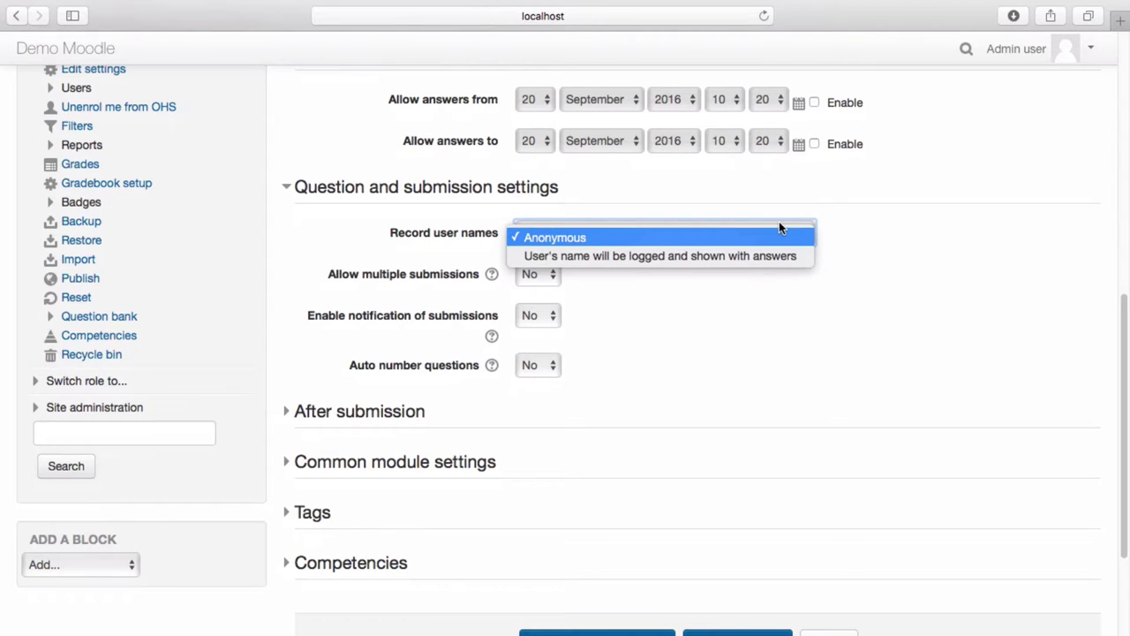
left_click(782, 236)
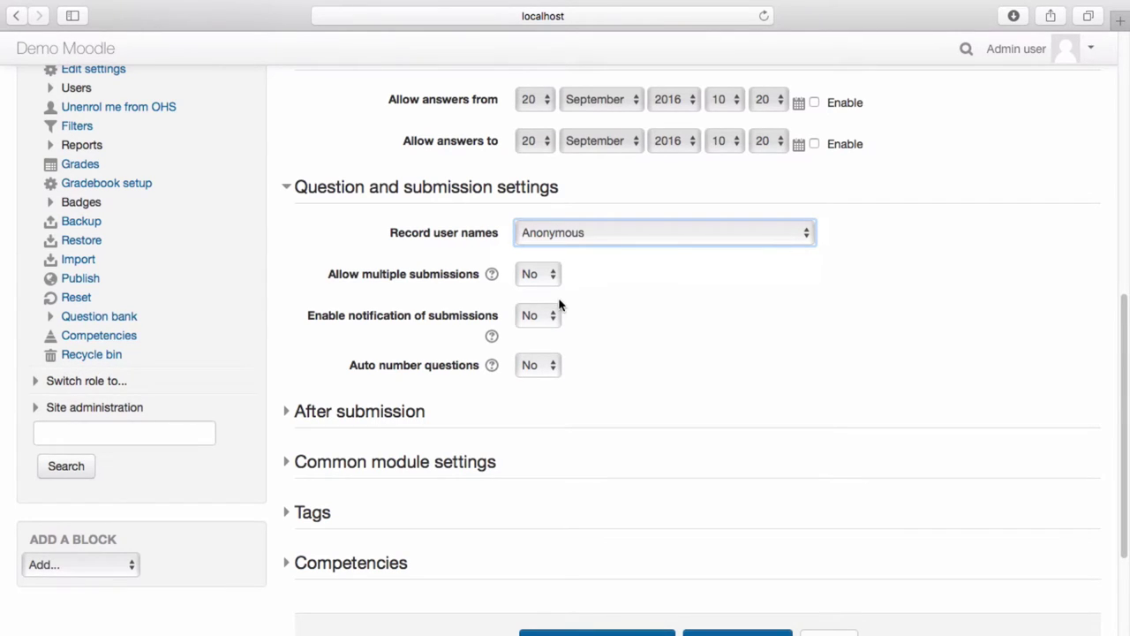
Enter "Thank you for your feedback." as the completion message in the After submission settings.
left_click(397, 415)
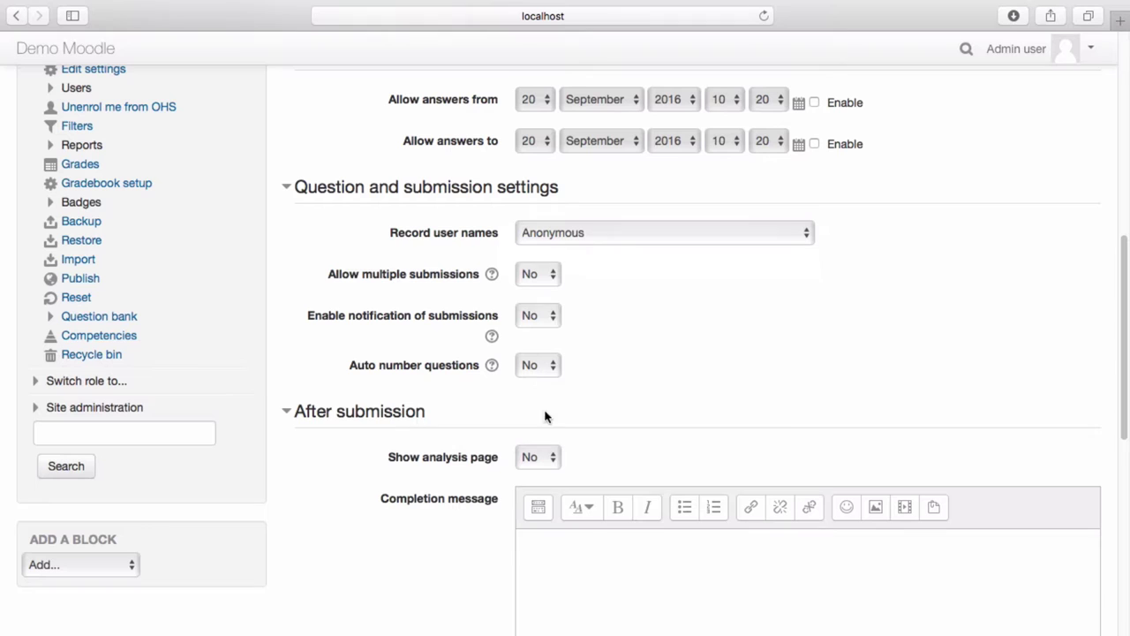
left_click_drag(1126, 406, 1128, 505)
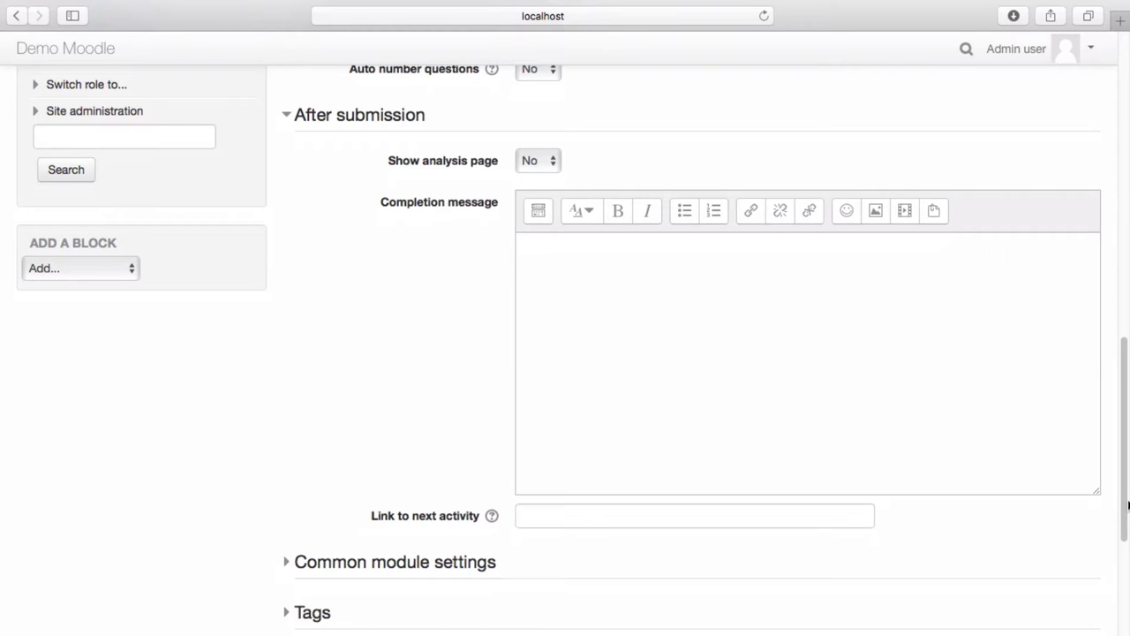
left_click(823, 362)
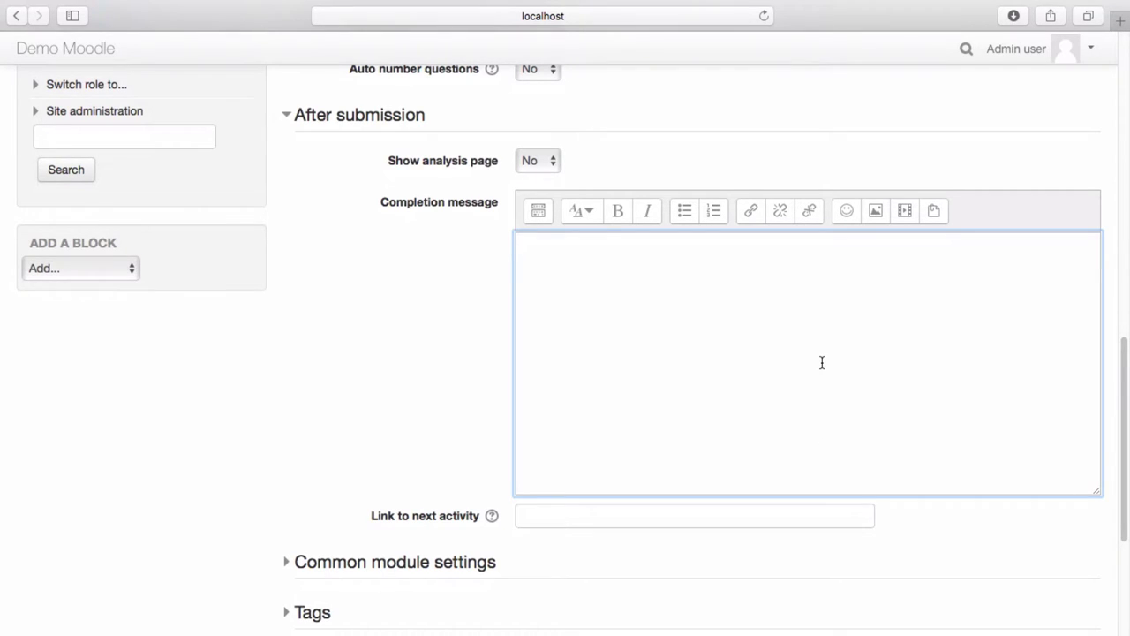
type("Thank you for your fe")
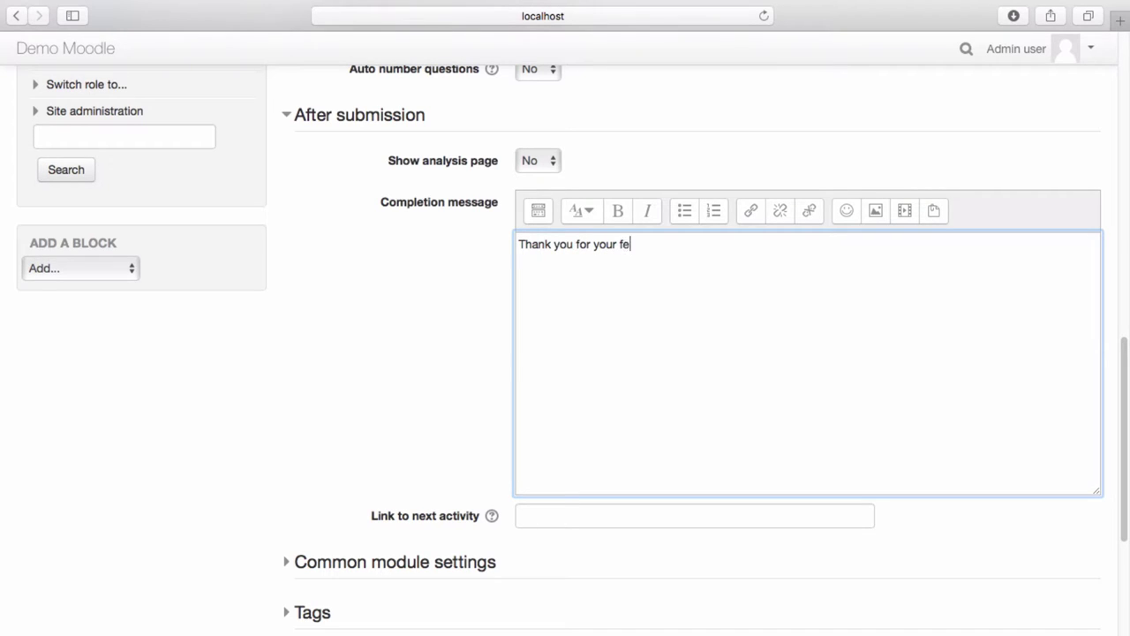
type("edback.")
Expand the Common module settings and Tags sections, and save the feedback activity, returning to the course.
left_click_drag(1126, 356, 1127, 439)
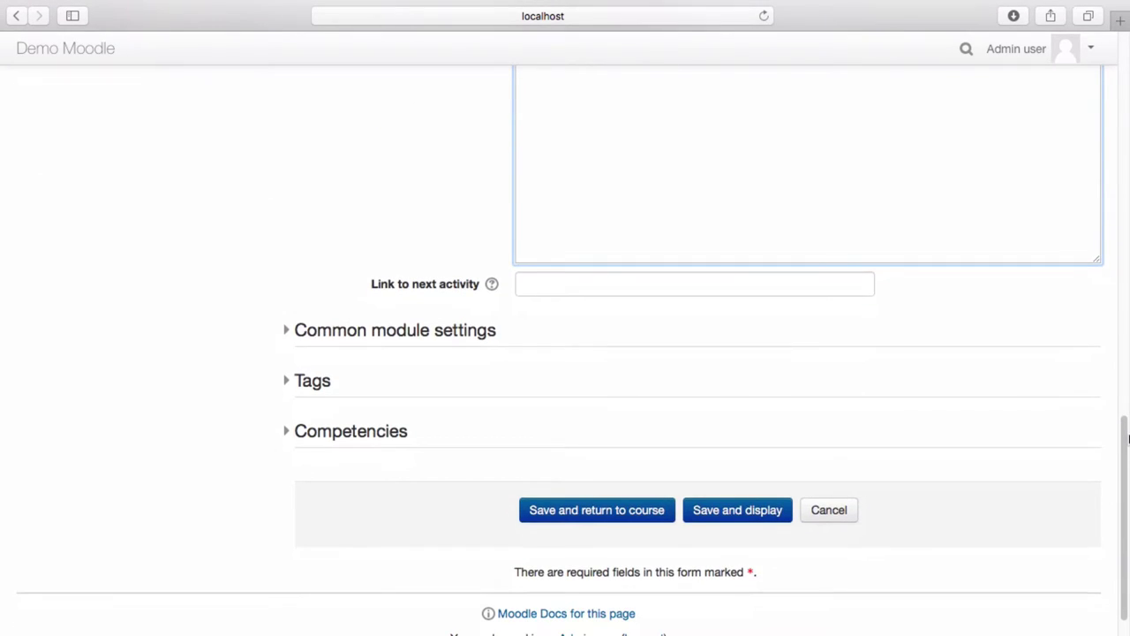
left_click(484, 340)
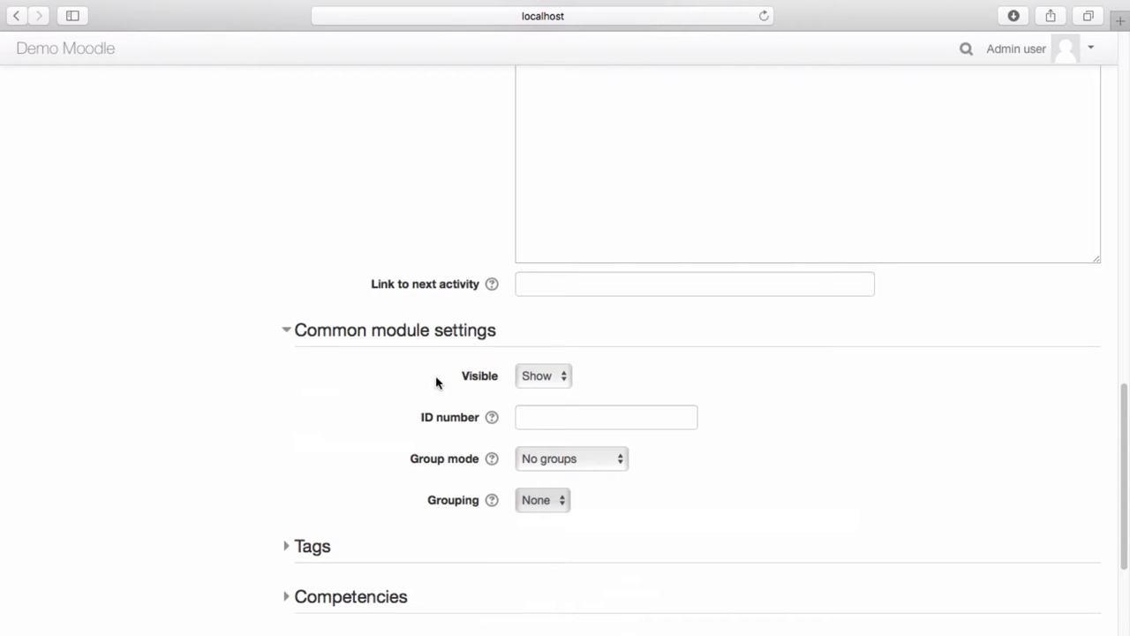
left_click(331, 550)
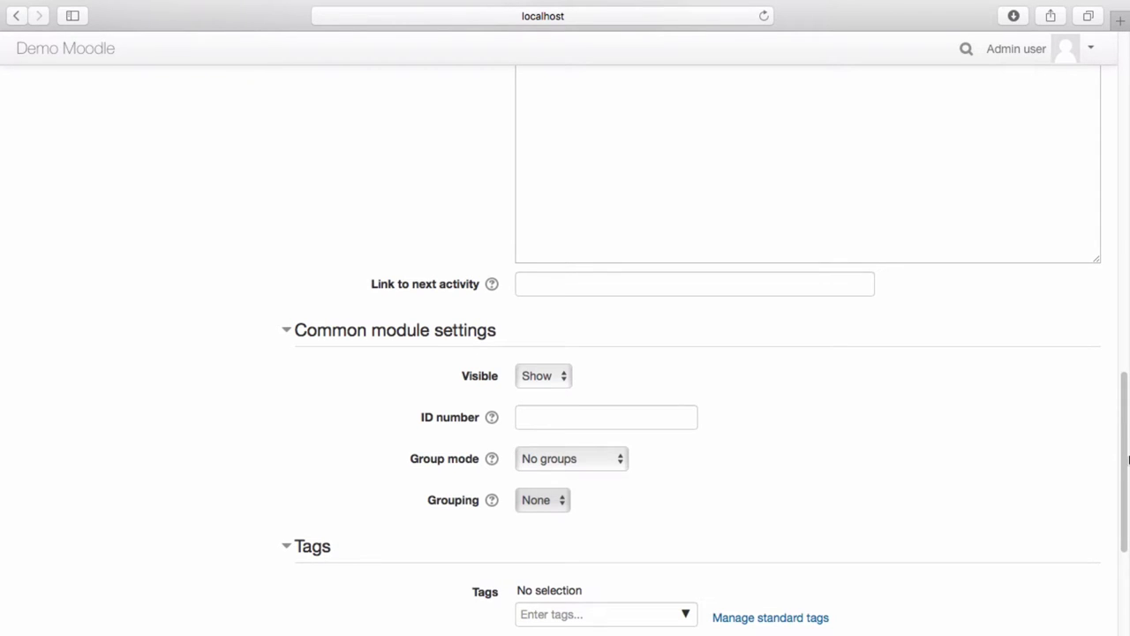
left_click_drag(1123, 455, 1109, 505)
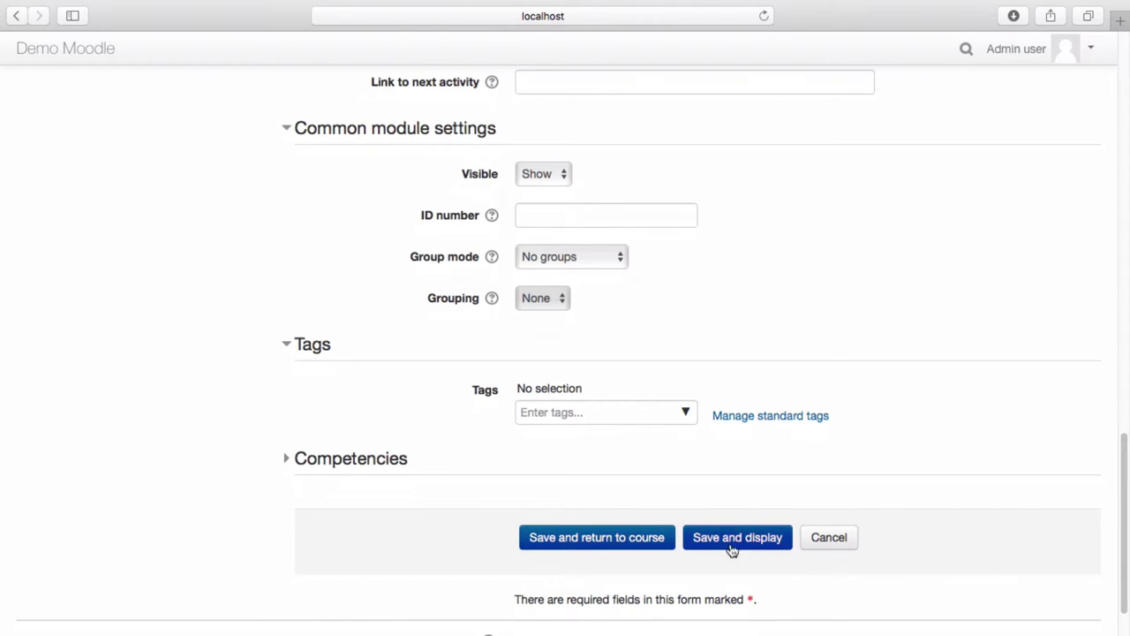
left_click(658, 546)
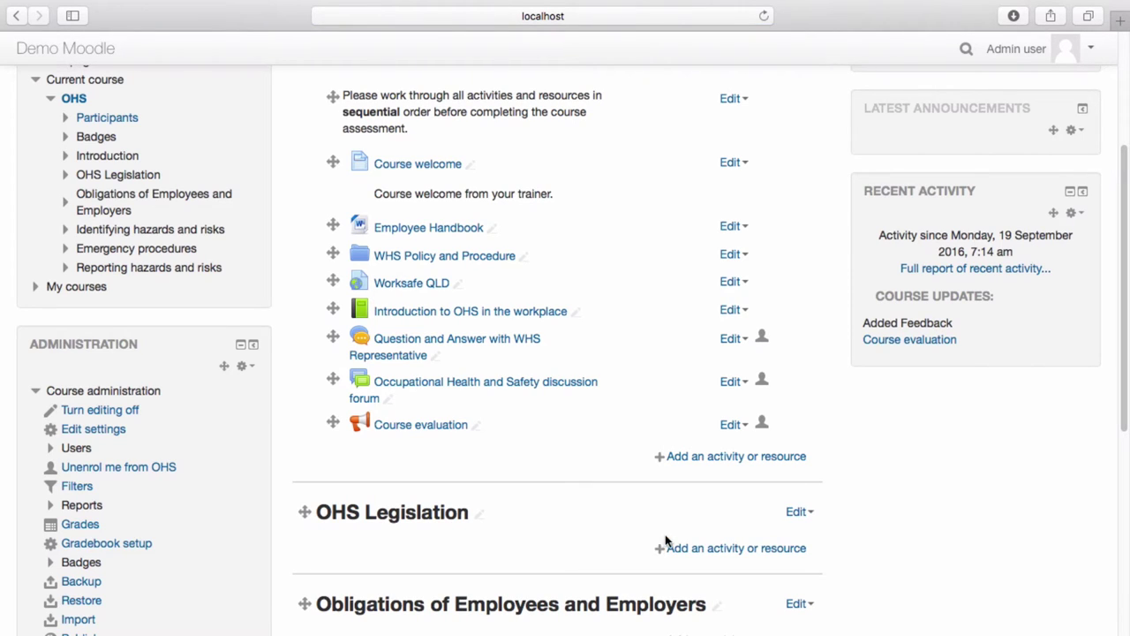
Open the Course evaluation activity for question editing and add a question of the type Short text answer.
left_click(423, 428)
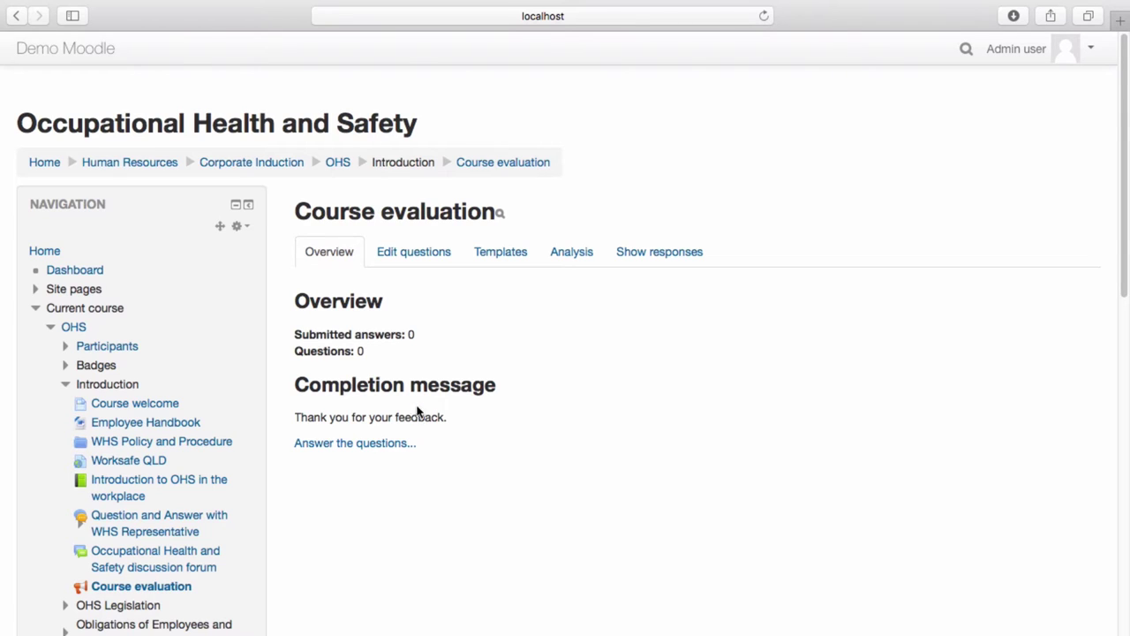
left_click(433, 265)
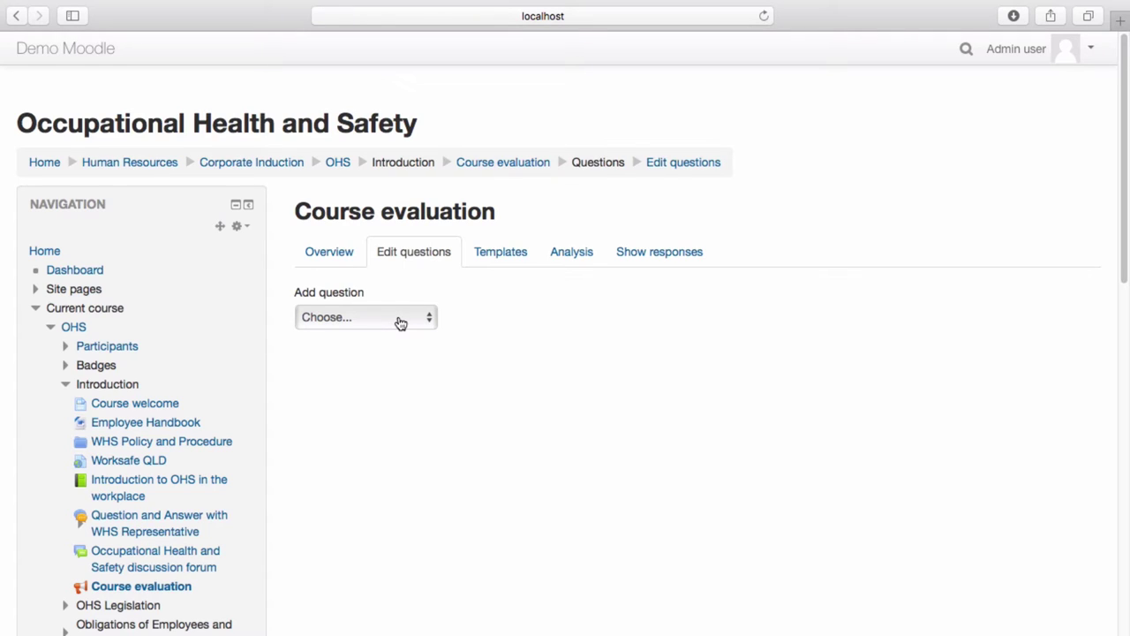
left_click(401, 319)
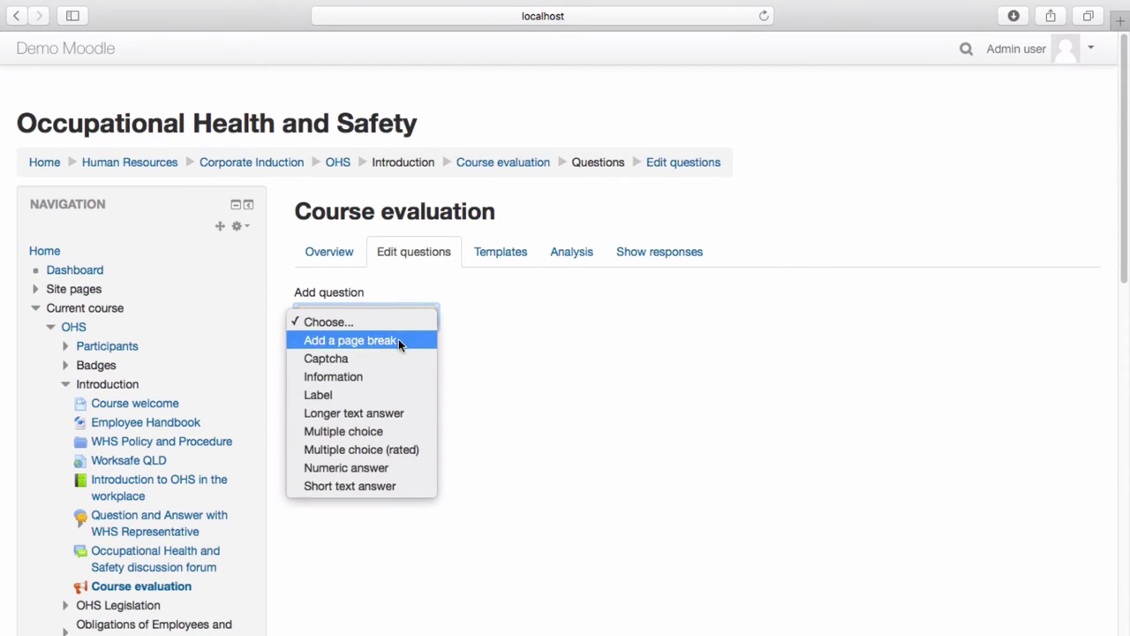
left_click(394, 486)
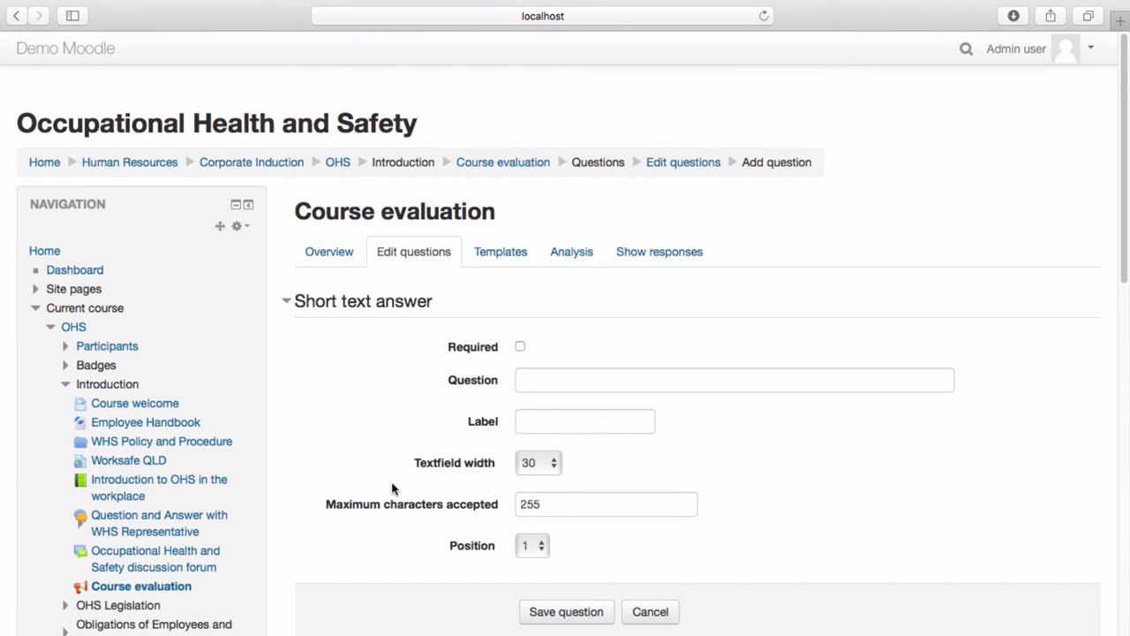
Enter "Do you have any feedback?" as the question, make it required, set its label to 1, and save the question.
left_click(541, 378)
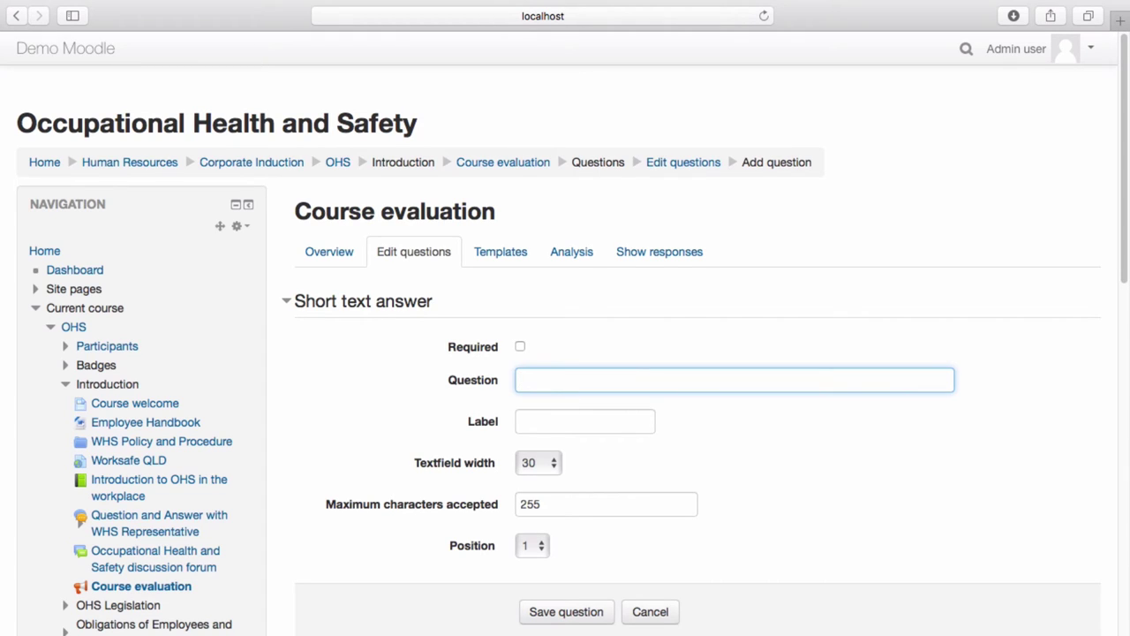
type("Do you have any feedback?")
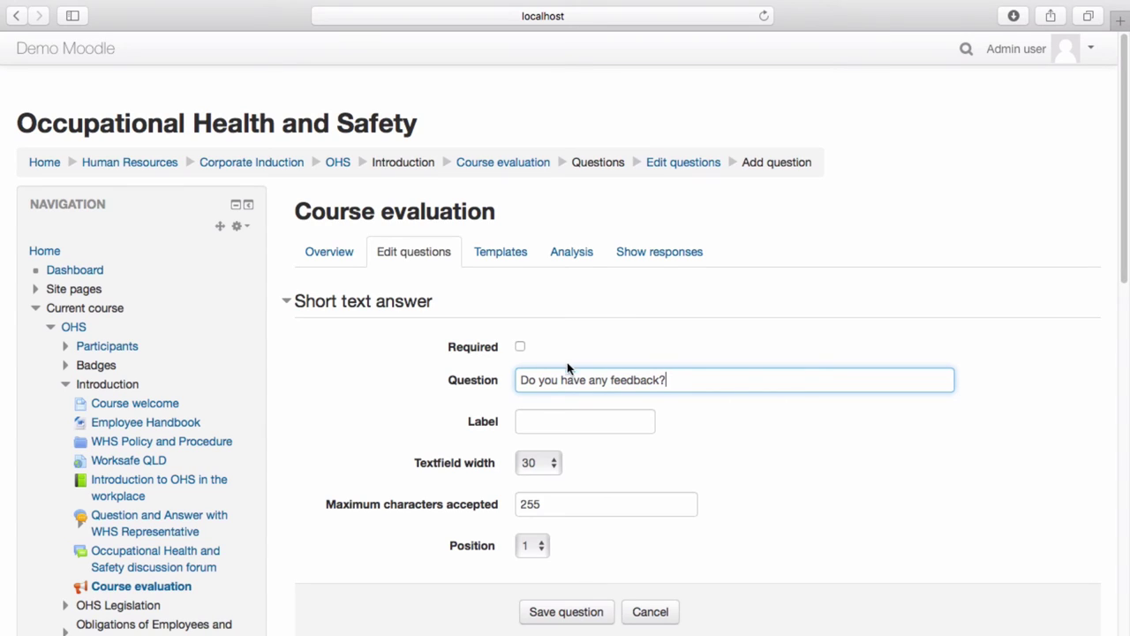
left_click(519, 347)
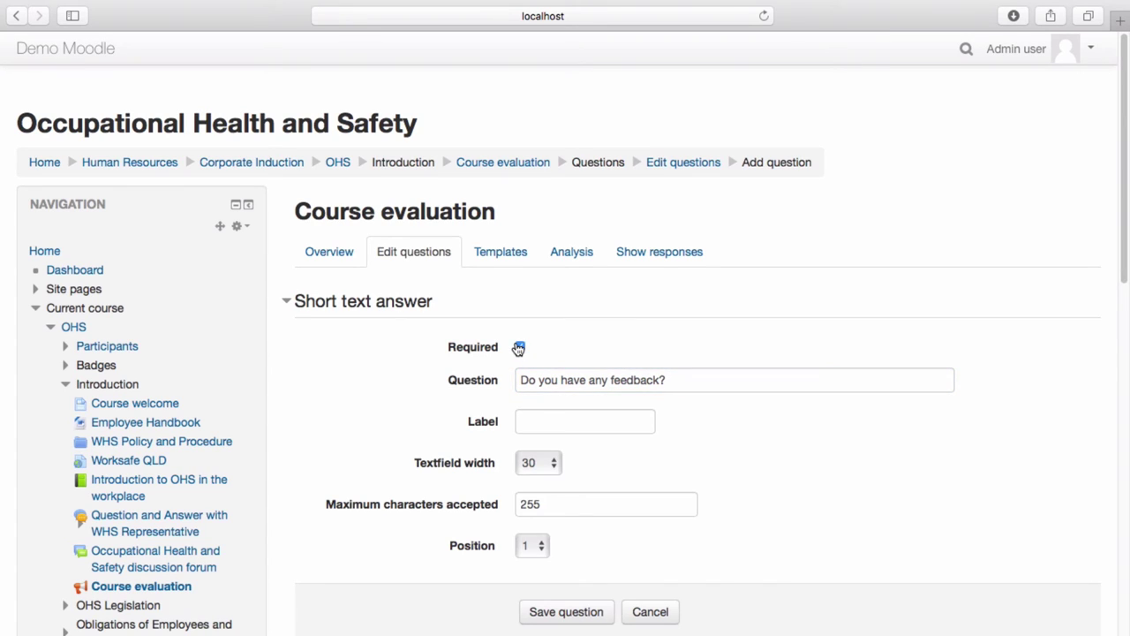
left_click(542, 424)
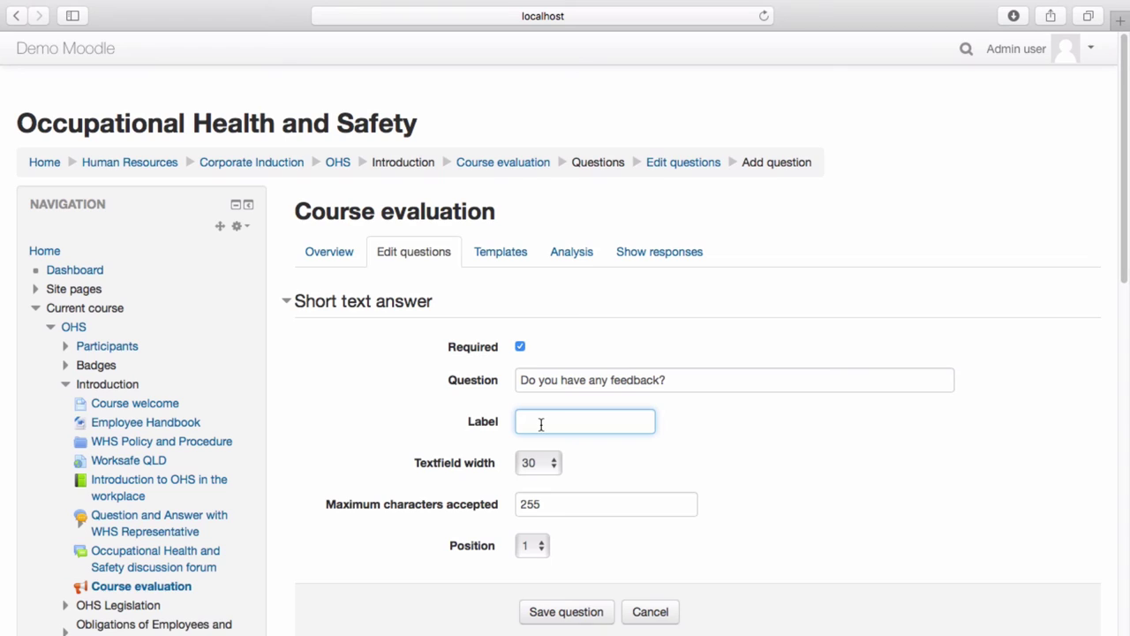
type("1")
left_click(554, 613)
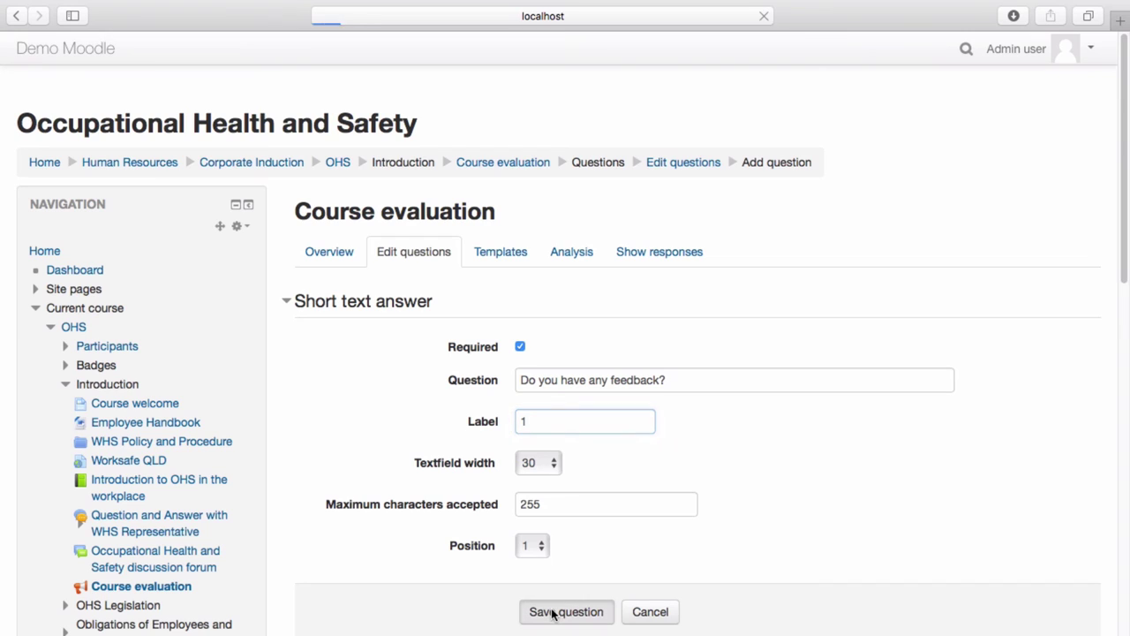